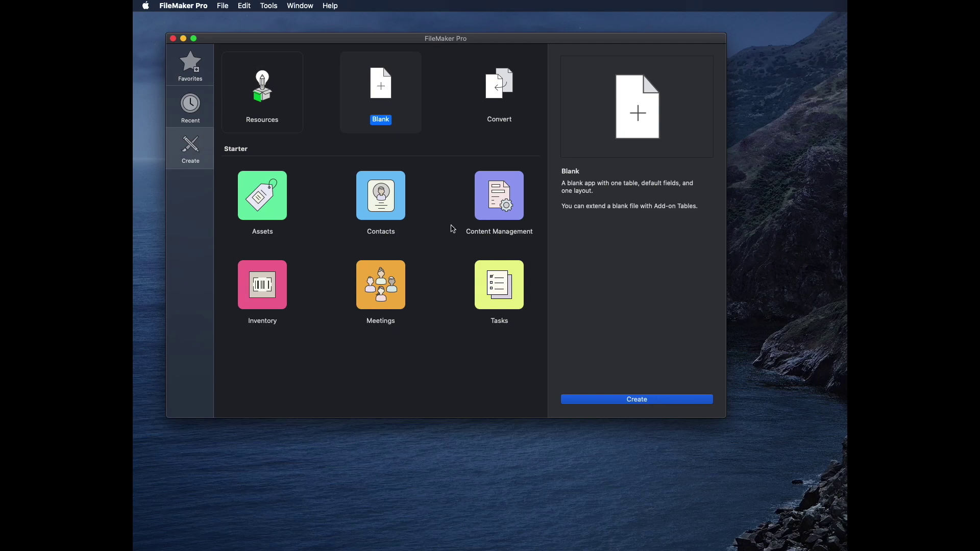
Create a new blank database file and save it as Demo
click(635, 399)
text(Demo.fmp12)
key(Return)
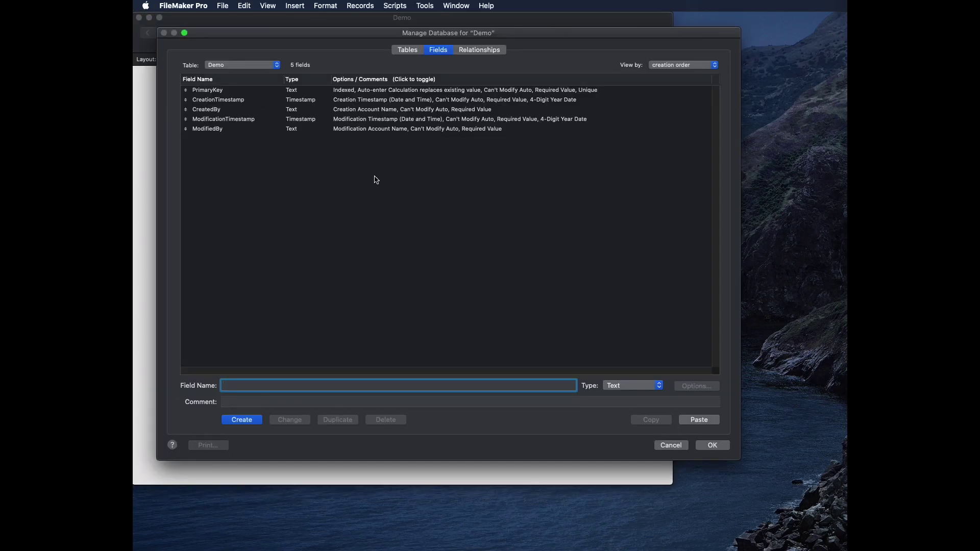
Close Manage Database, then reopen it with Cmd+Shift+D to view the Tables list and dismiss it
click(713, 445)
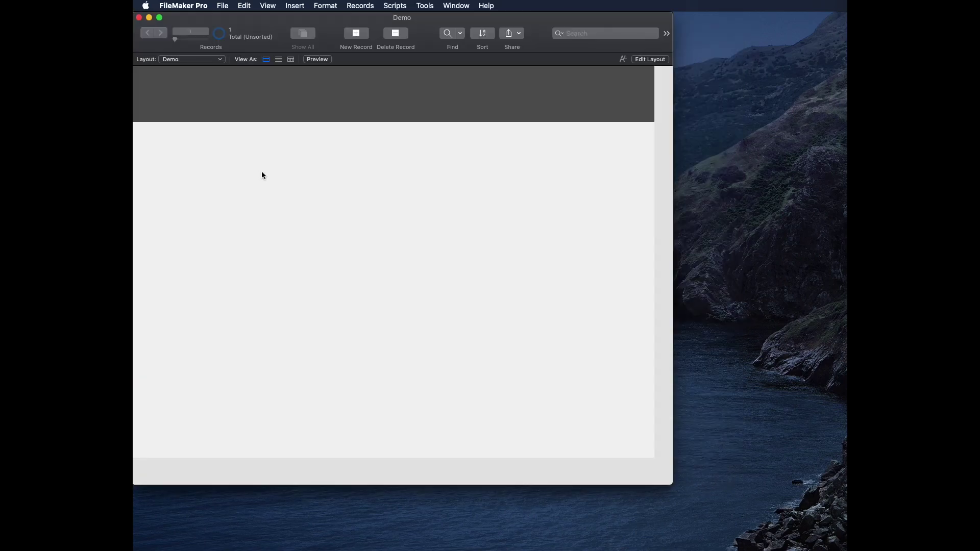
key(super+shift+d)
click(407, 48)
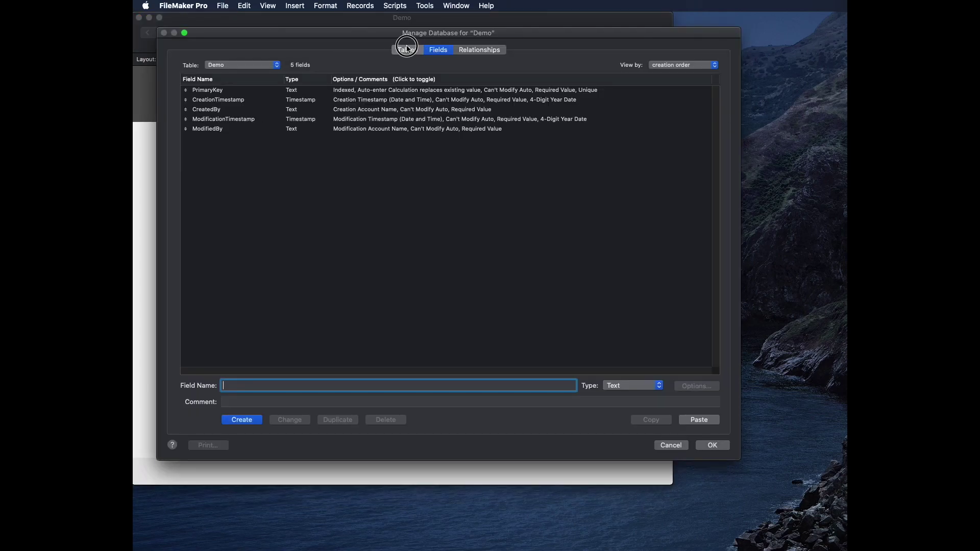
key(Escape)
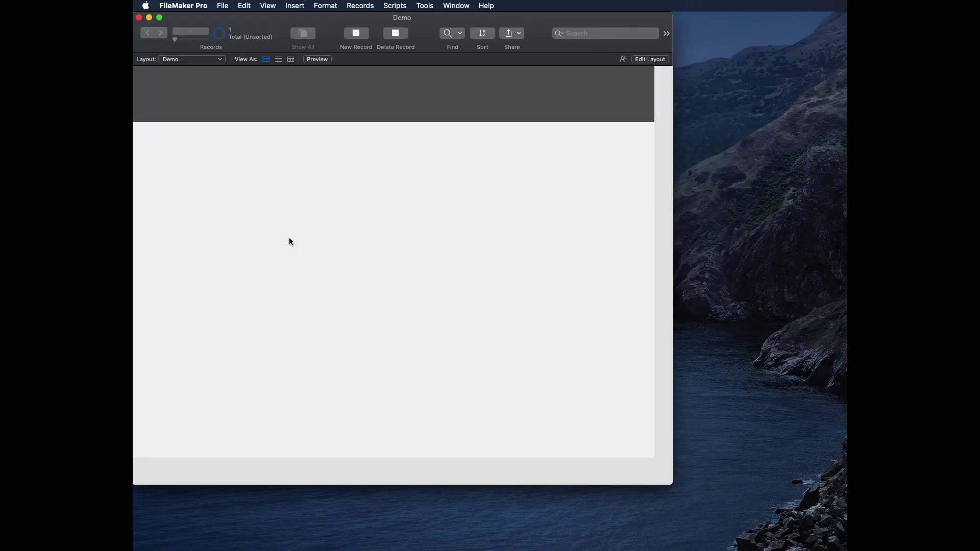
In Layout mode, install the Kanban add-on from the Add-ons pane's chooser
key(super+l)
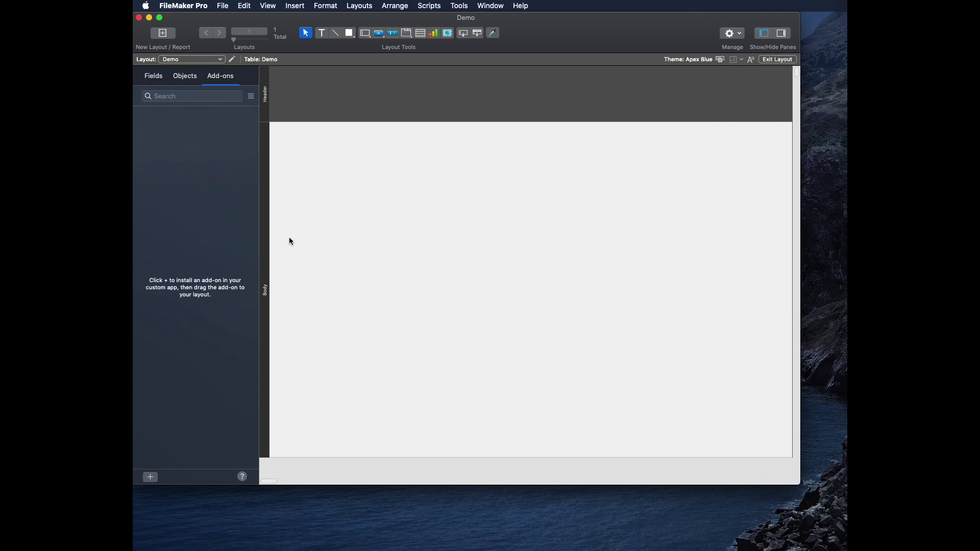
click(159, 72)
click(183, 76)
click(224, 77)
click(150, 477)
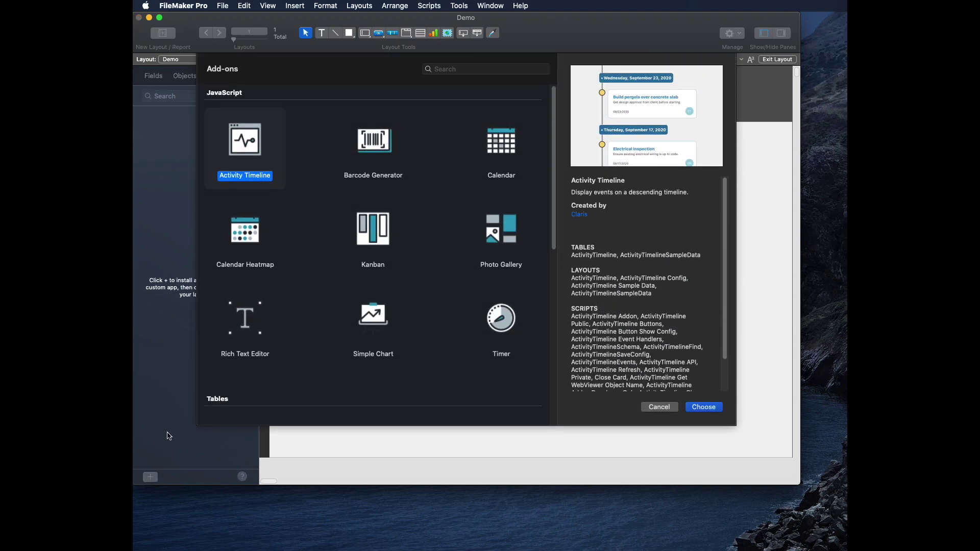
click(371, 236)
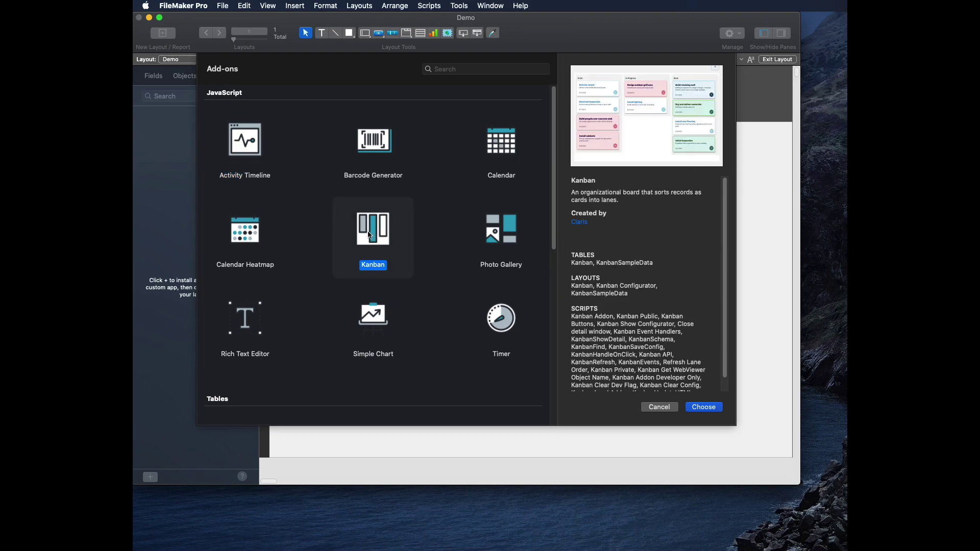
click(711, 409)
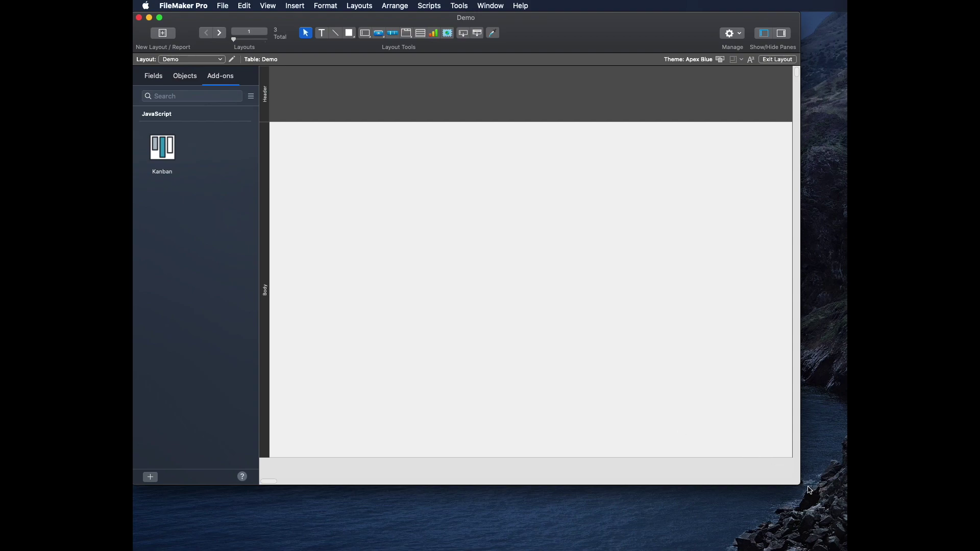
Enlarge the window and place the Kanban add-on's web viewer on the layout body
drag(800, 486, 827, 517)
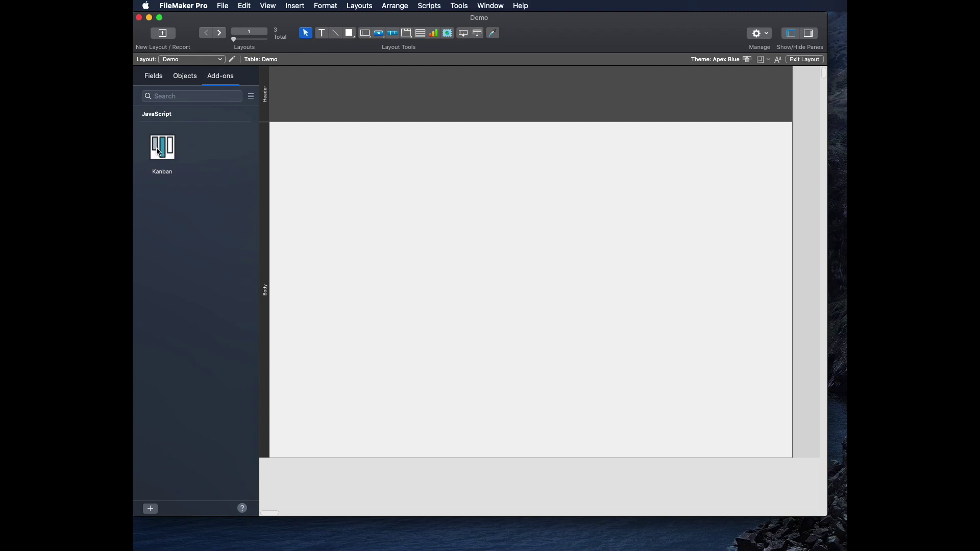
drag(158, 152, 280, 145)
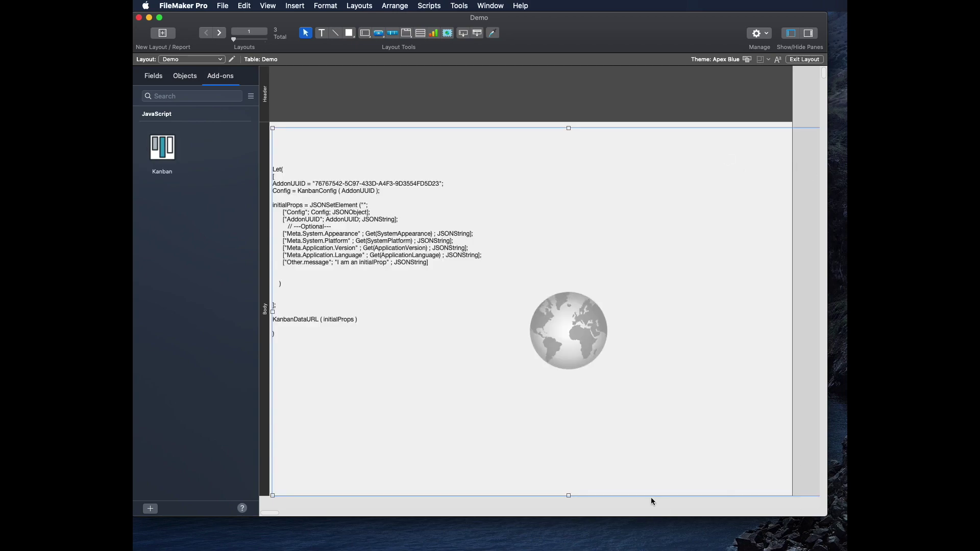
scroll(309, 496, down, 3)
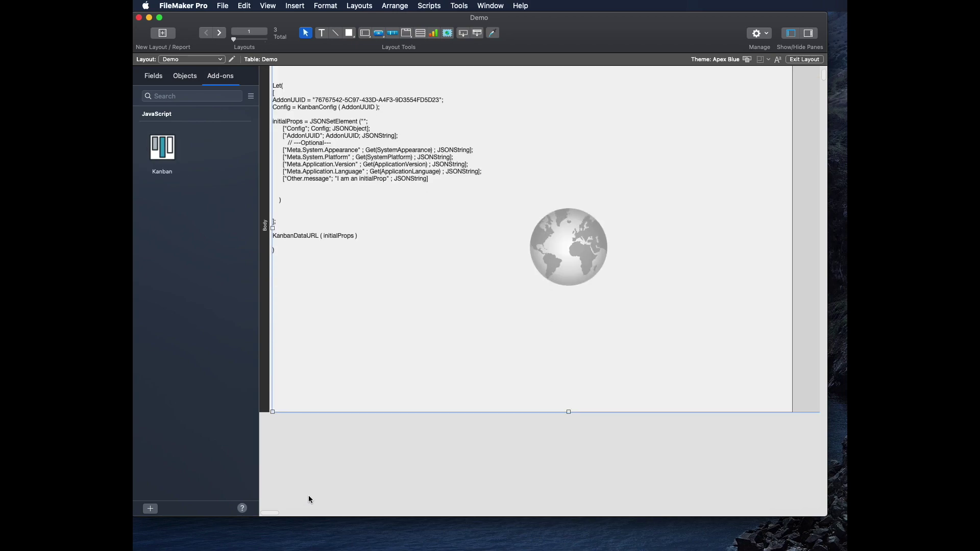
click(335, 412)
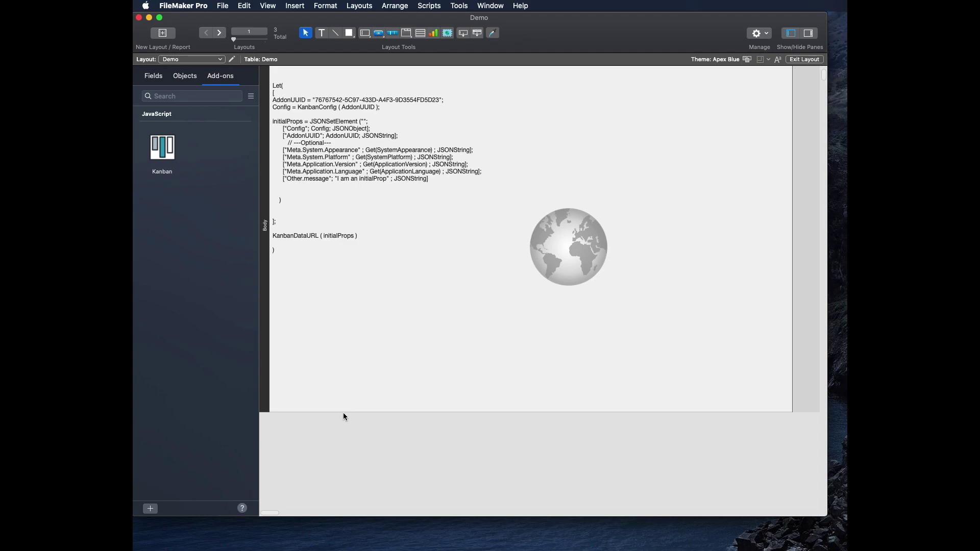
Extend the layout body lower and widen the window and layout to the right edge
drag(344, 412, 344, 423)
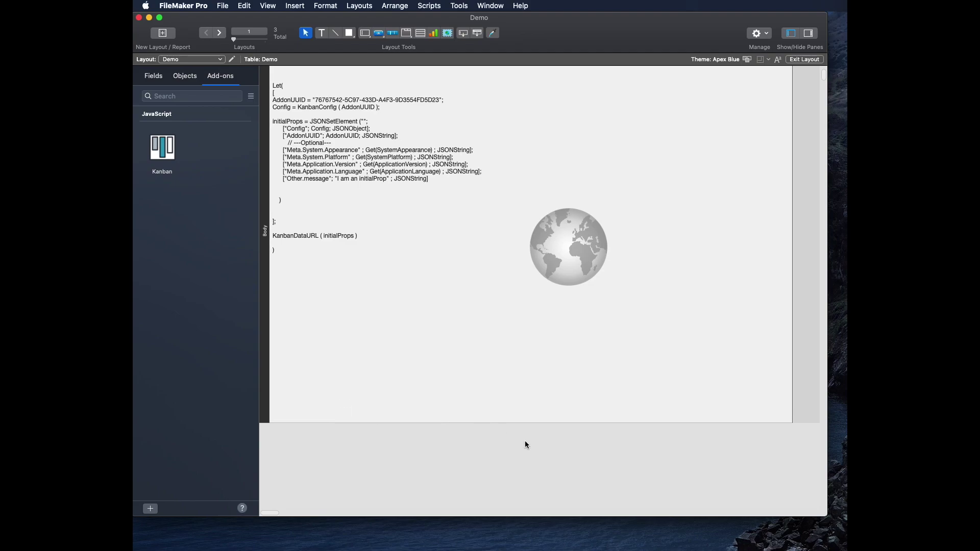
drag(820, 510, 841, 513)
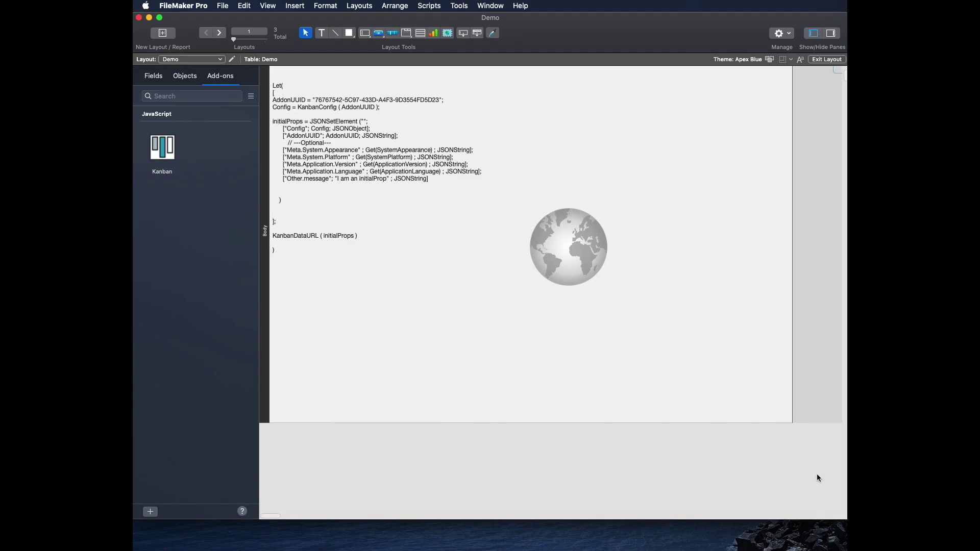
drag(792, 377, 842, 376)
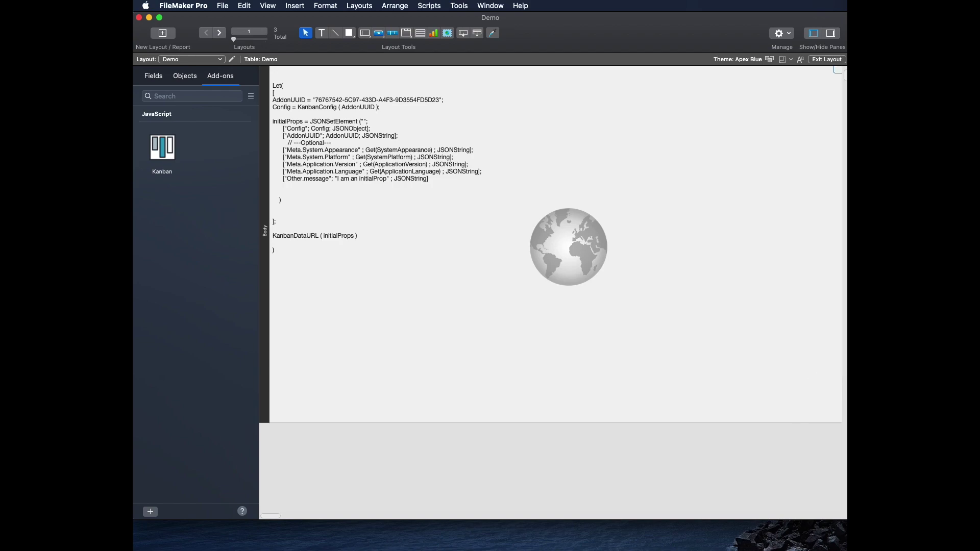
scroll(757, 293, up, 3)
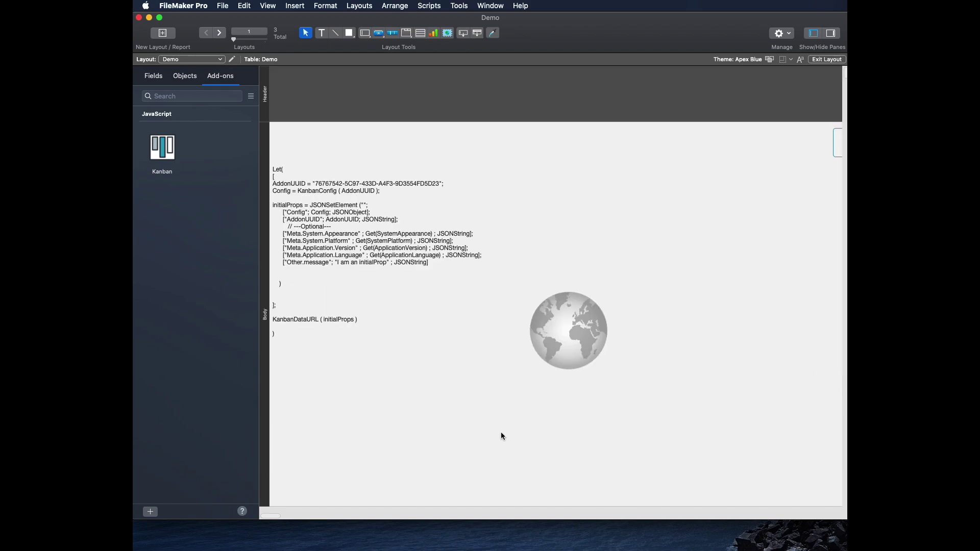
drag(269, 516, 277, 515)
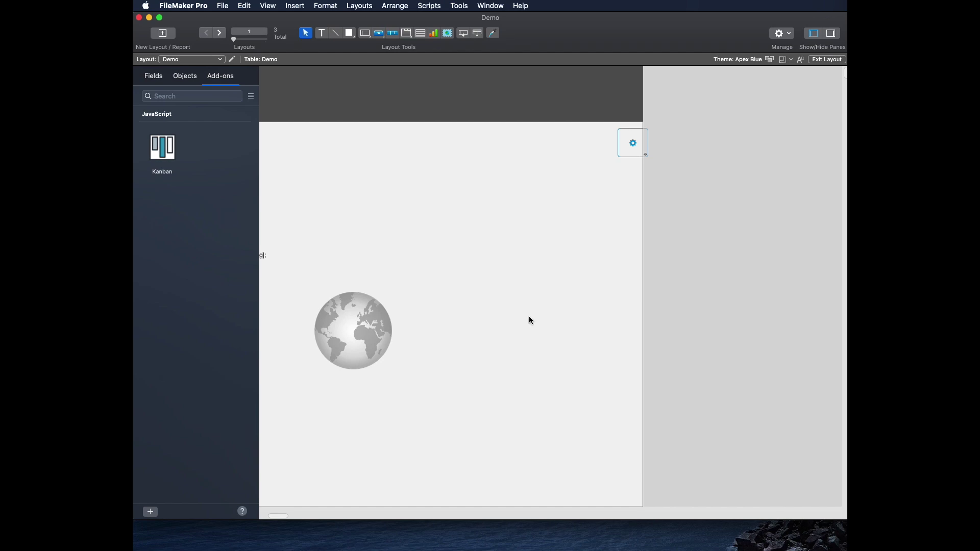
Widen the layout slightly, switch to Browse mode and enlarge the window to show the whole board
drag(641, 300, 658, 300)
key(super+b)
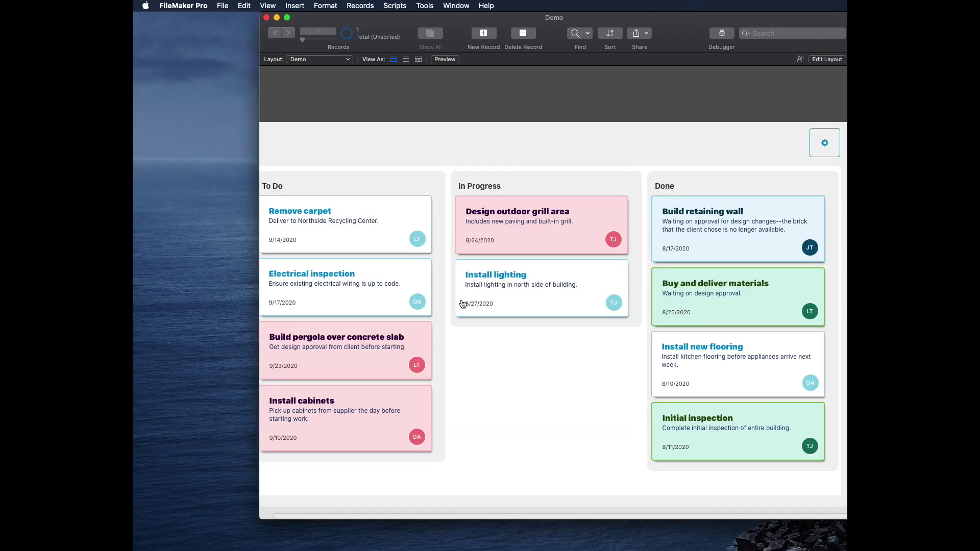
drag(304, 516, 287, 516)
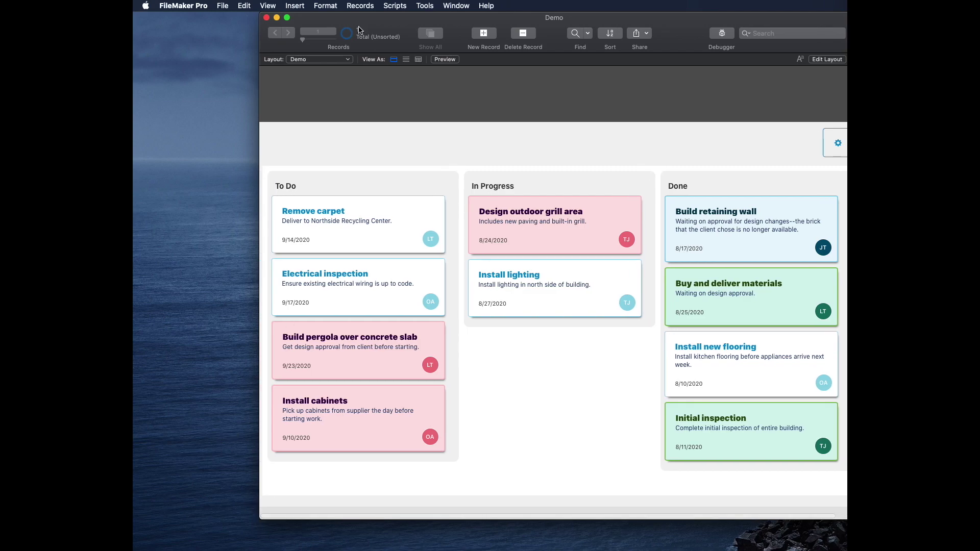
drag(371, 17, 258, 20)
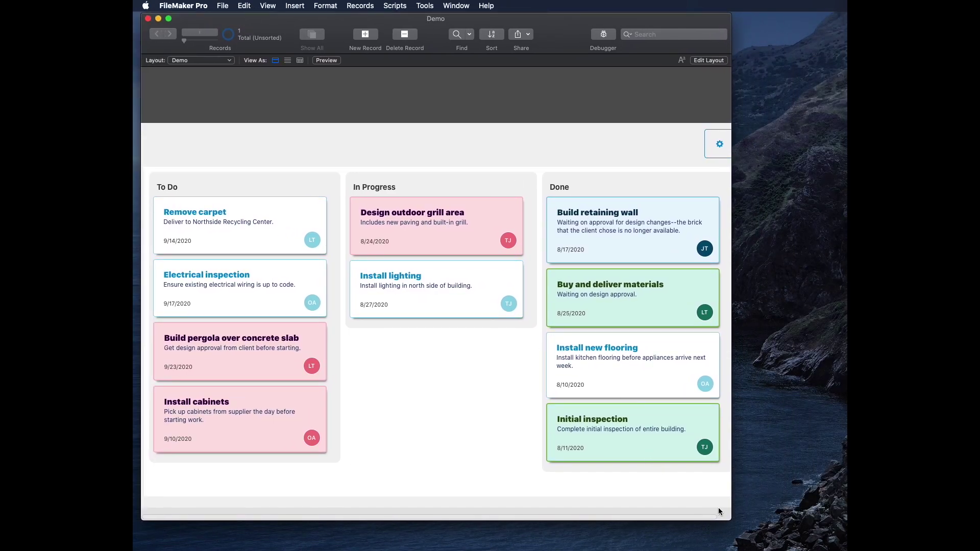
drag(729, 519, 838, 535)
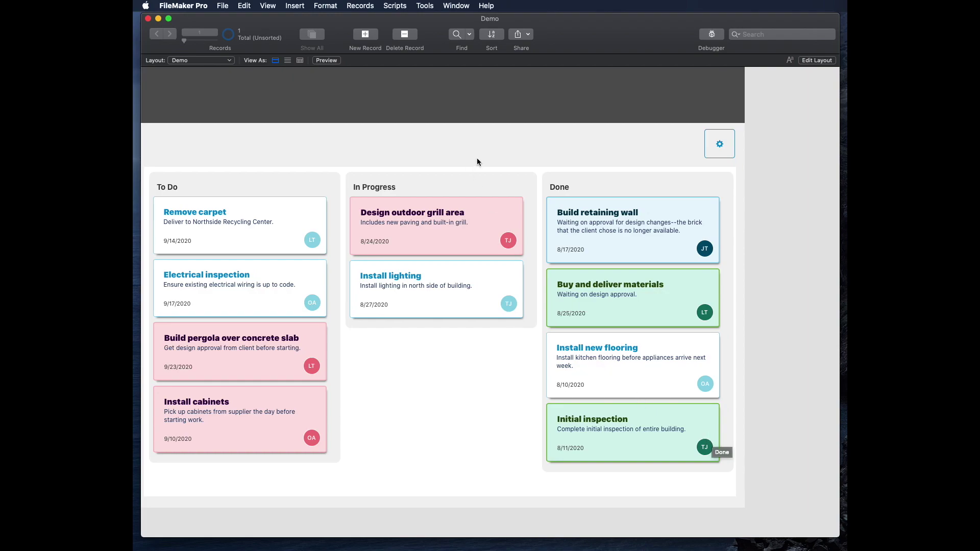
Review the Demo, Kanban and KanbanSampleData tables and relationships, then cancel and discard changes
key(super+shift+d)
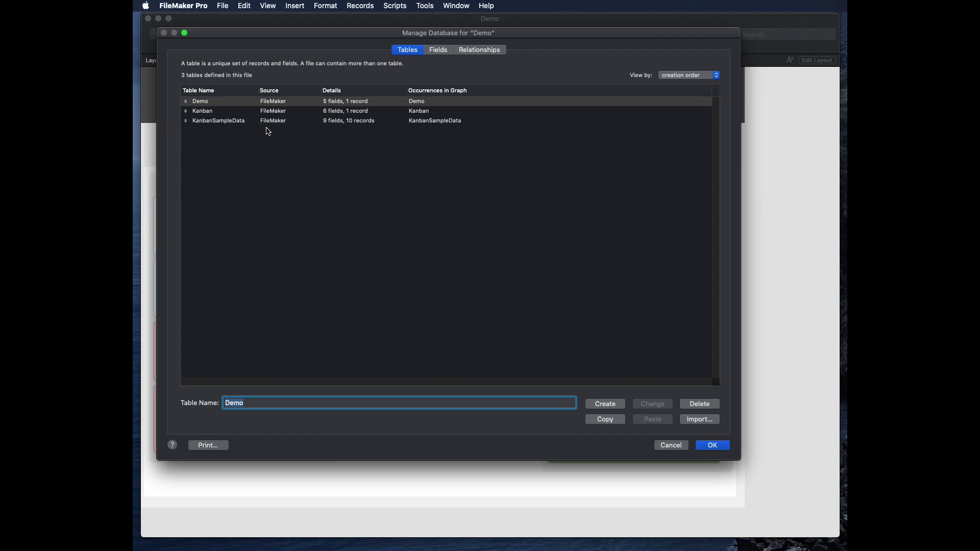
click(489, 50)
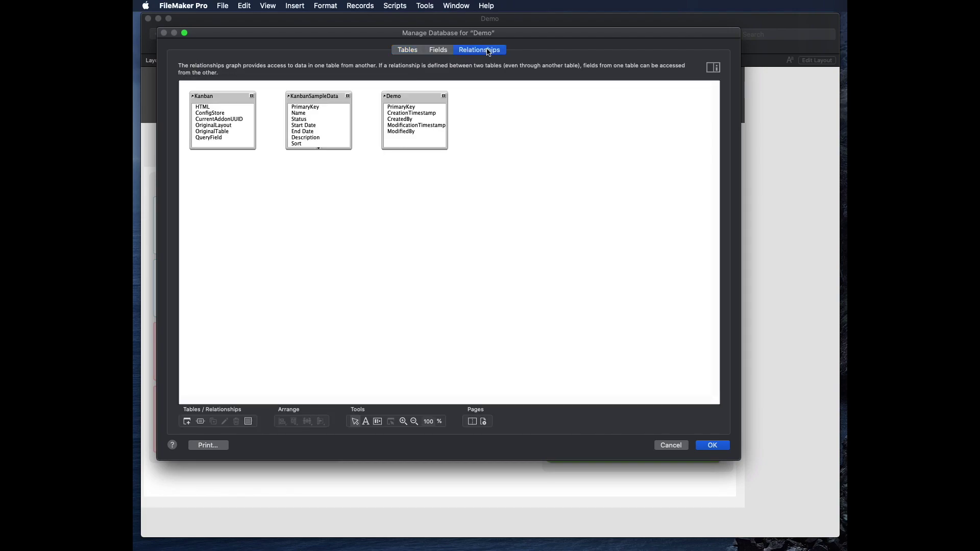
click(439, 50)
click(408, 49)
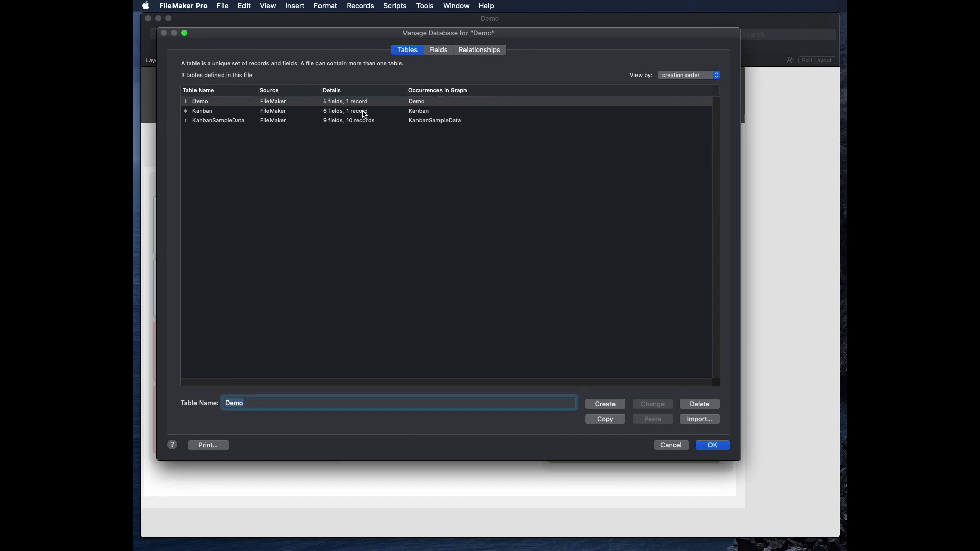
click(679, 449)
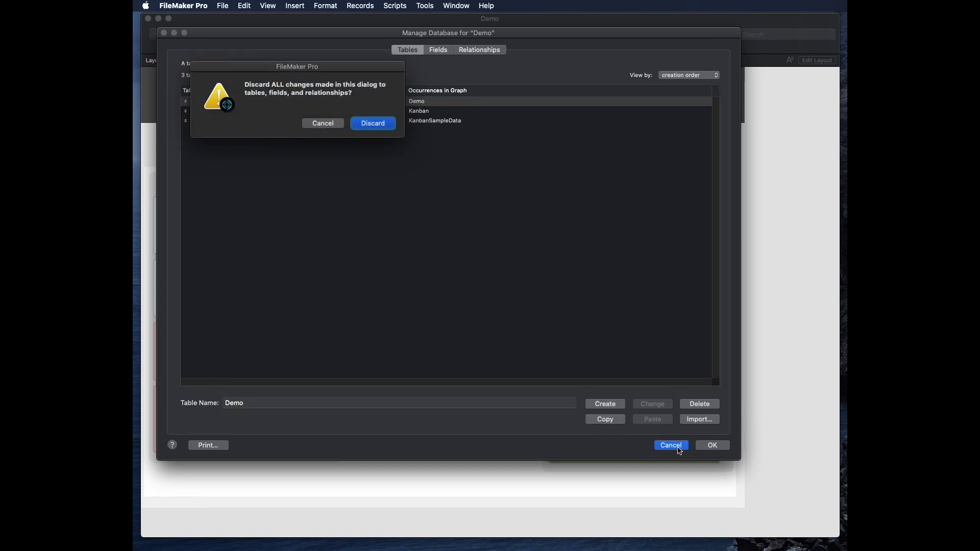
click(375, 124)
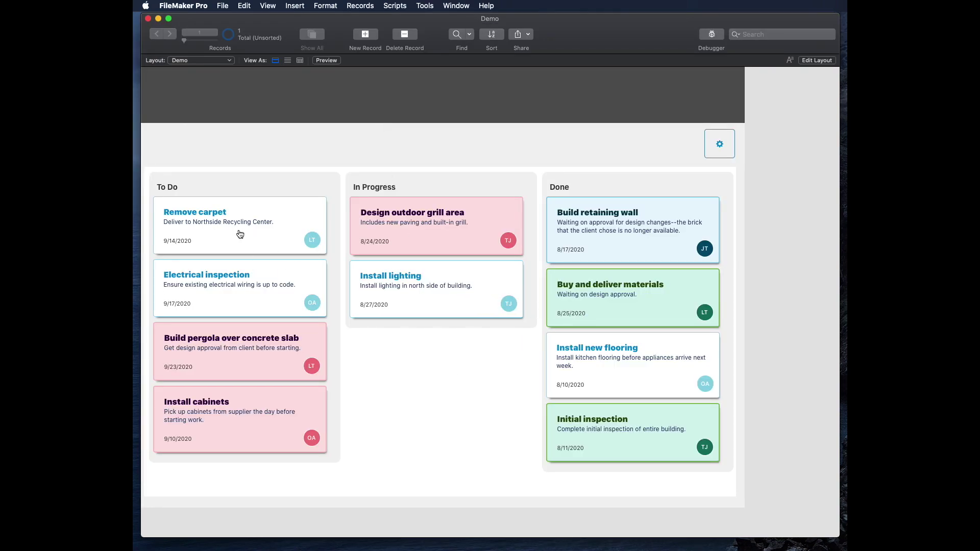
Drag Remove carpet into In Progress and Install lighting into Done
drag(221, 220, 403, 280)
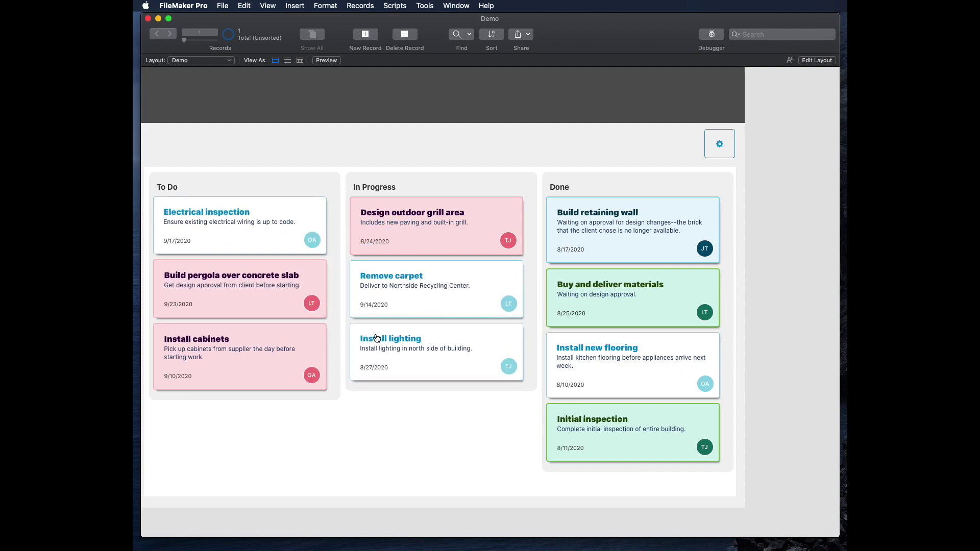
drag(376, 338, 569, 360)
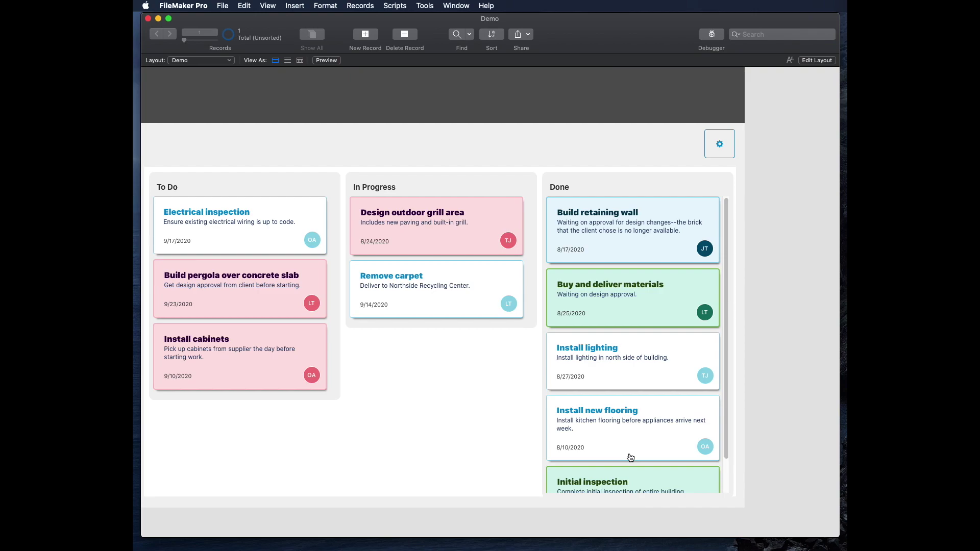
Open the Install lighting card and append '- LED' to its name
click(592, 347)
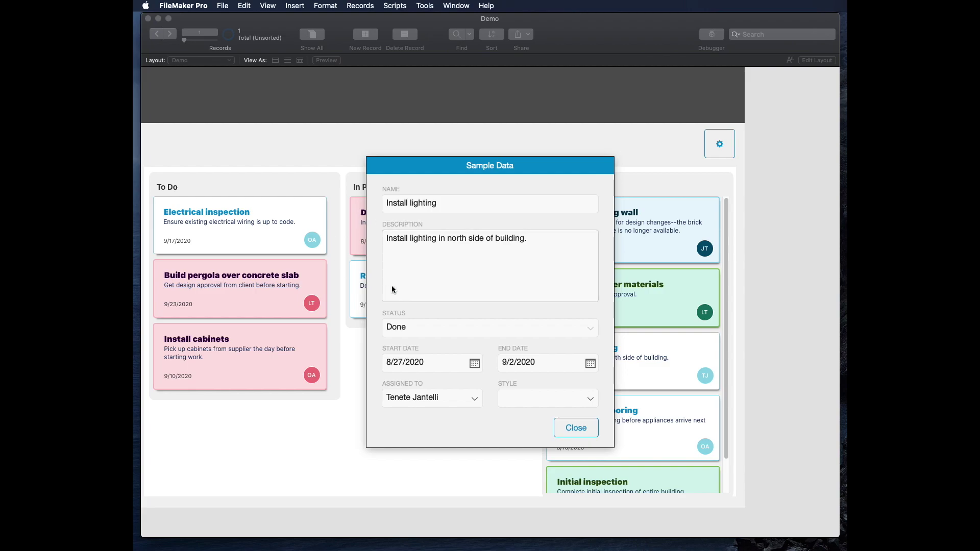
click(462, 204)
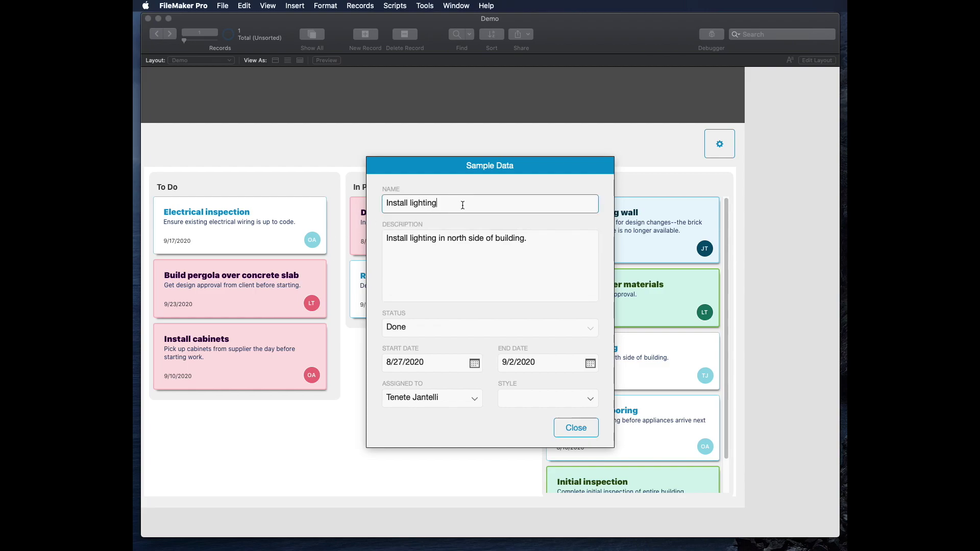
text(- LED)
click(460, 164)
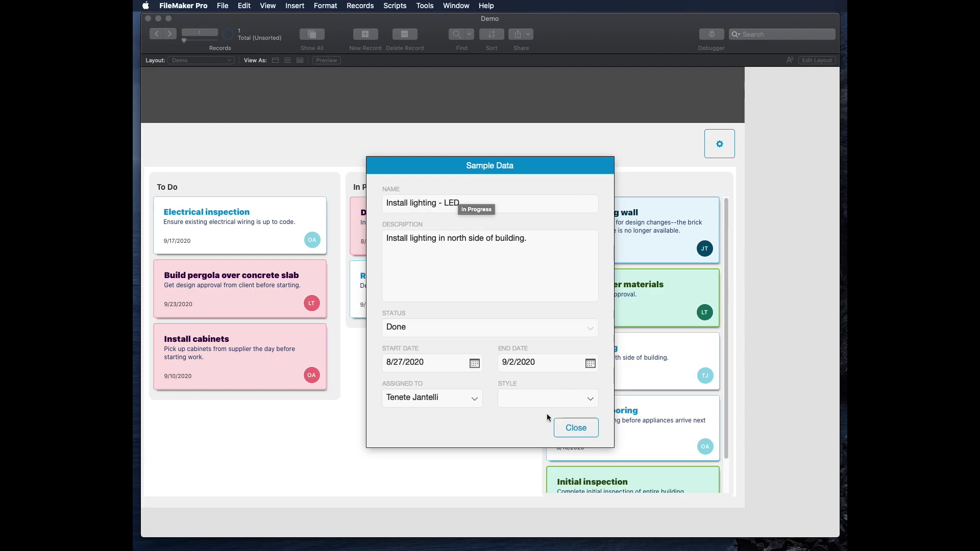
Close the card editor and switch to the KanbanSampleData layout
click(593, 428)
click(204, 60)
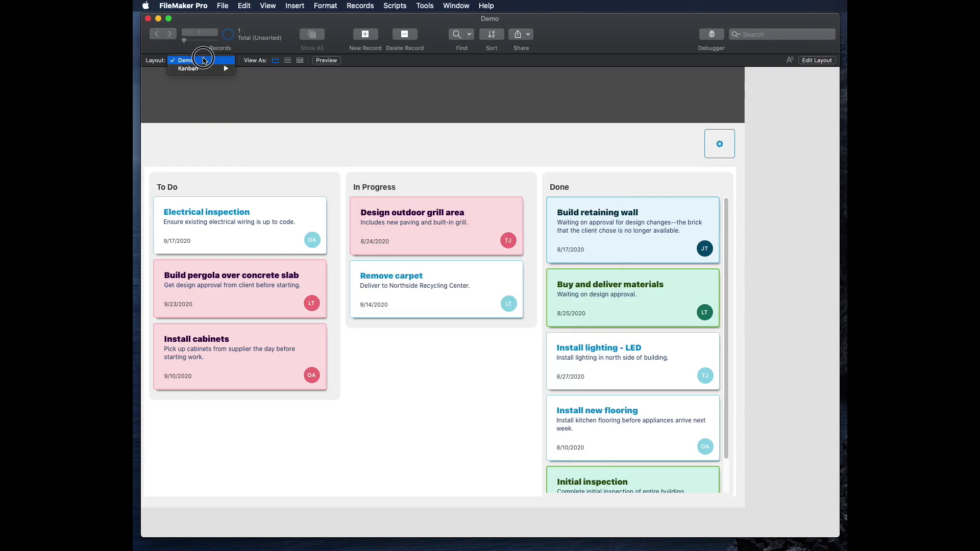
mouse_move(200, 70)
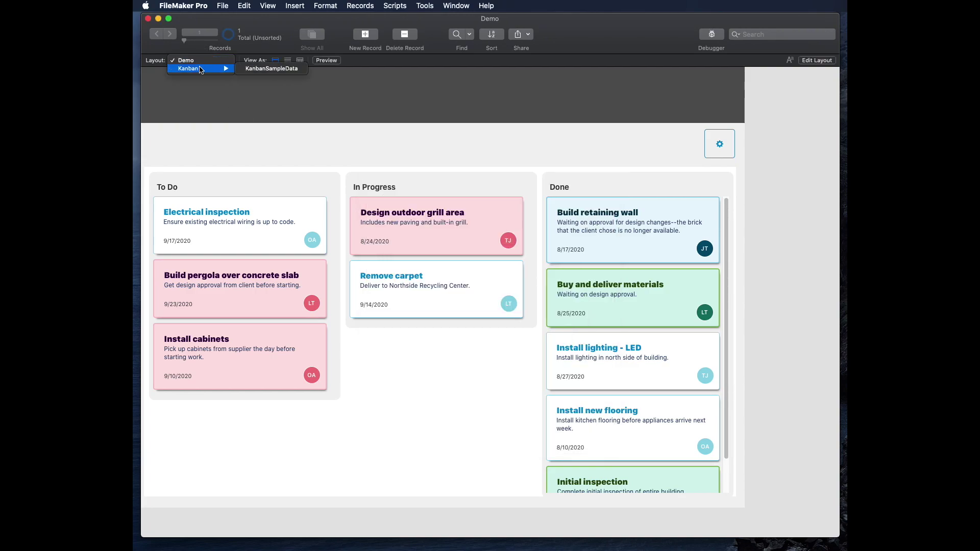
click(271, 68)
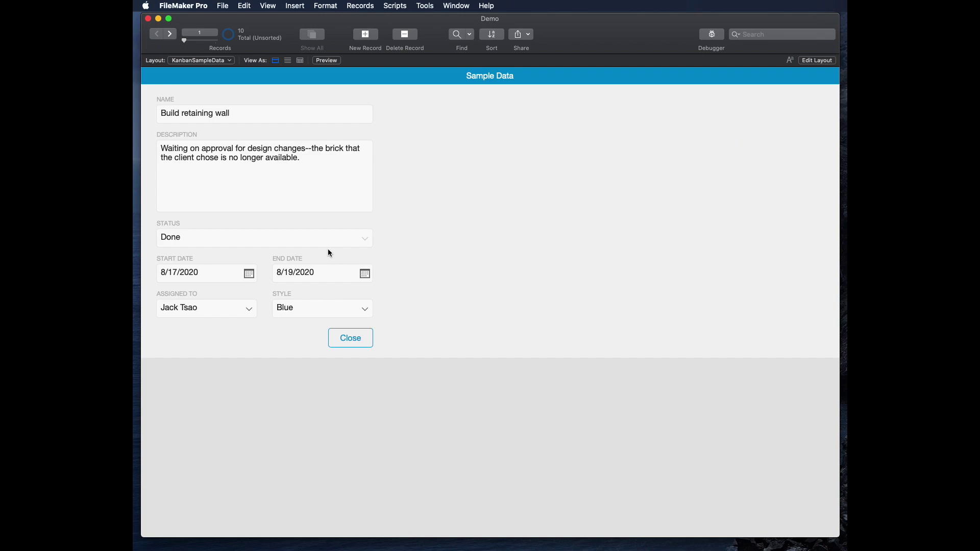
scroll(323, 201, down, 3)
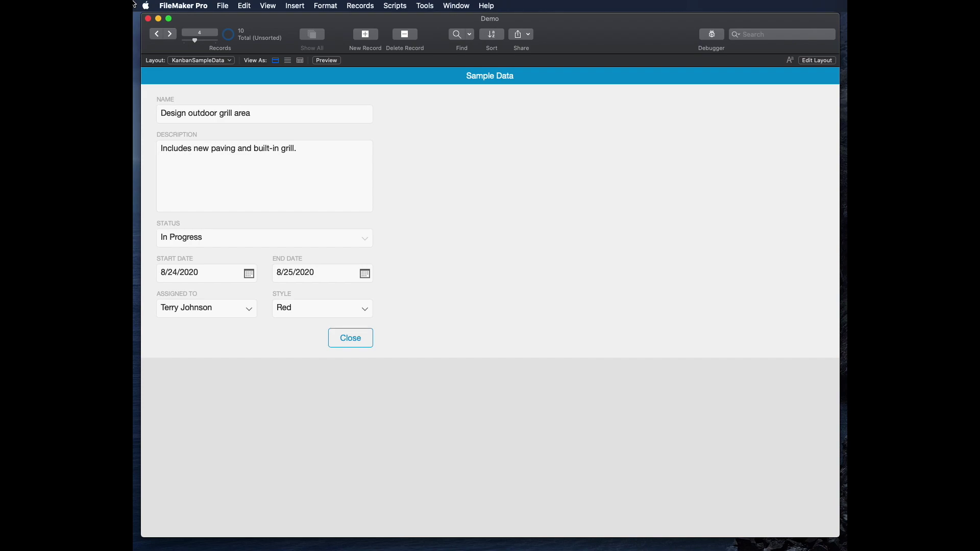
In Layout mode, move Status to the form's top and Name below Description, then return to Browse
key(super+l)
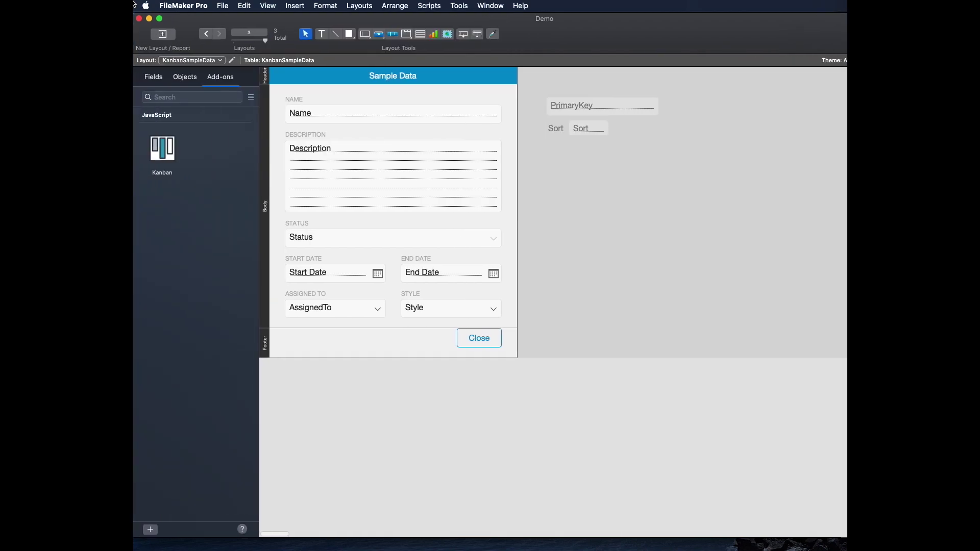
drag(284, 87, 503, 125)
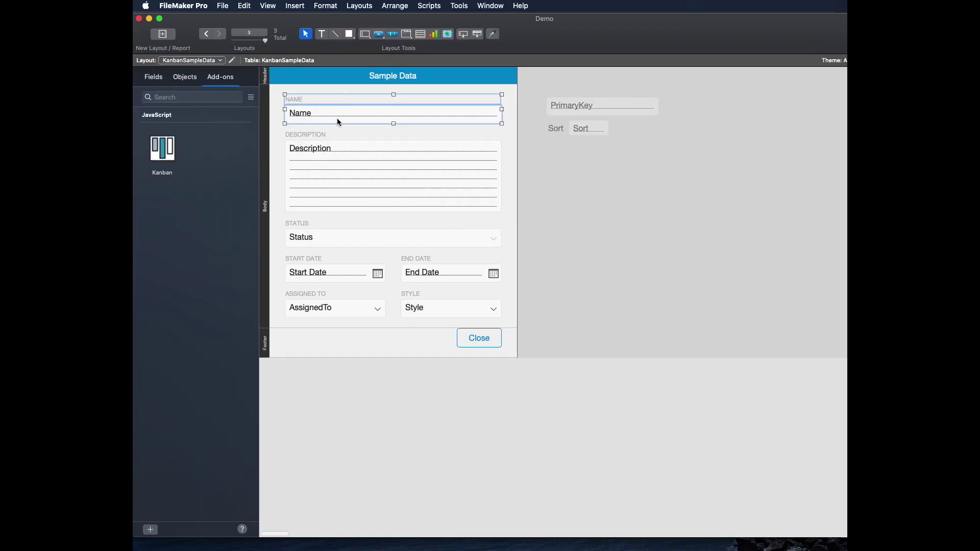
drag(354, 125, 604, 236)
click(306, 221)
shift+click(321, 238)
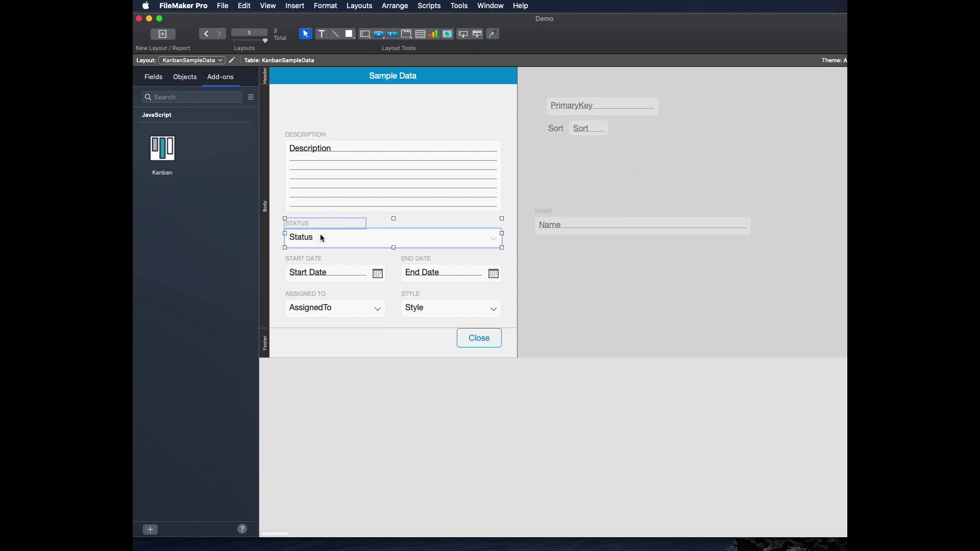
drag(322, 239, 324, 115)
drag(532, 201, 344, 248)
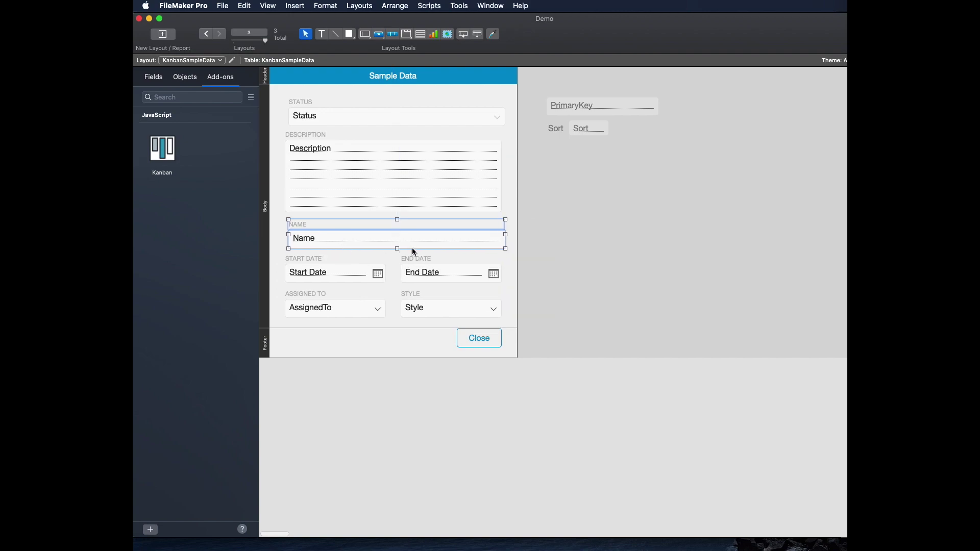
key(super+b)
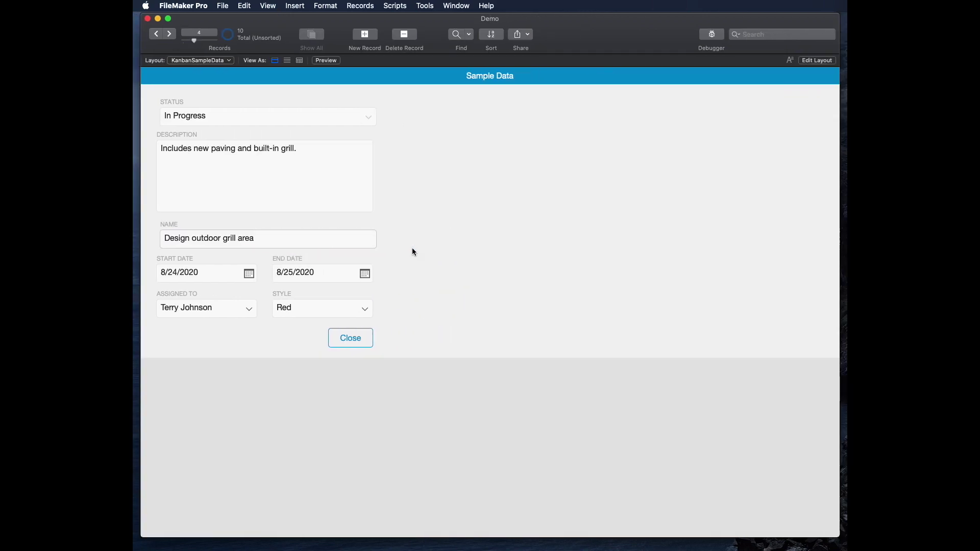
Switch to the Demo layout and open the Kanban Configurator, keeping KanbanSampleData as data source
click(208, 62)
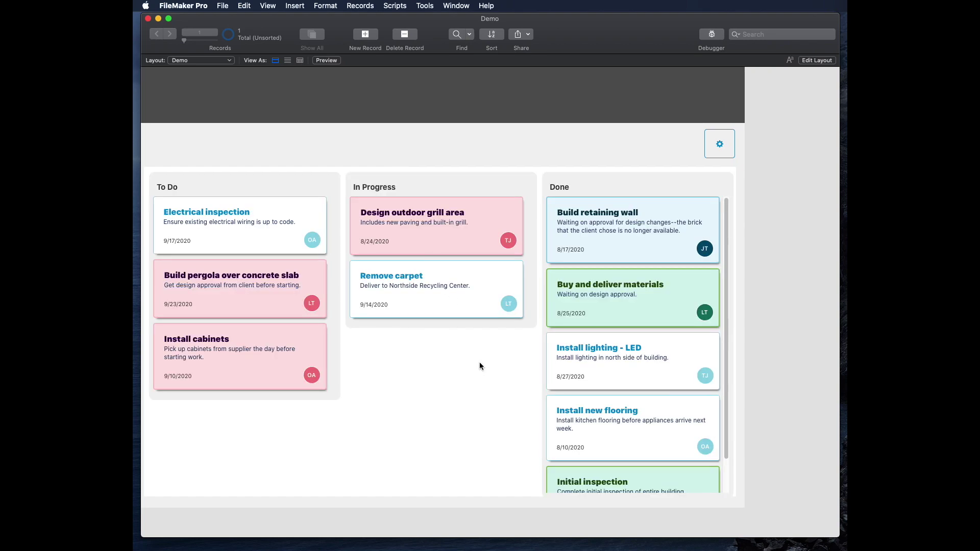
click(720, 146)
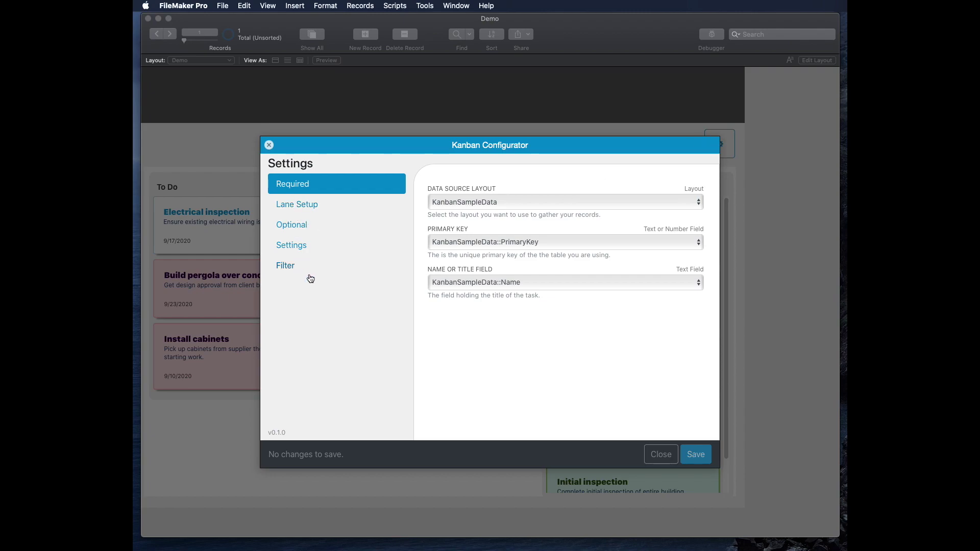
click(525, 201)
click(525, 203)
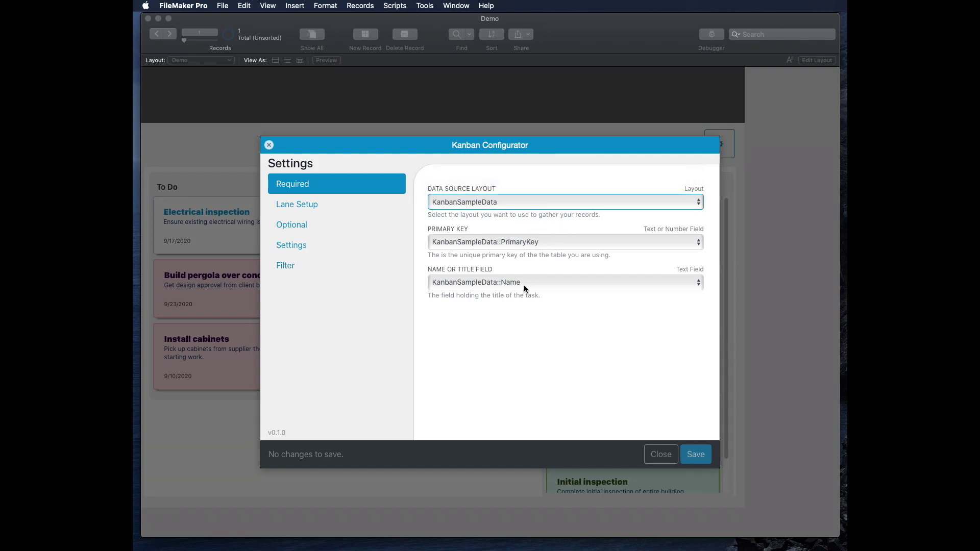
Browse the Lane Setup, Optional, Settings and Filter pages, then close the configurator unchanged
click(299, 205)
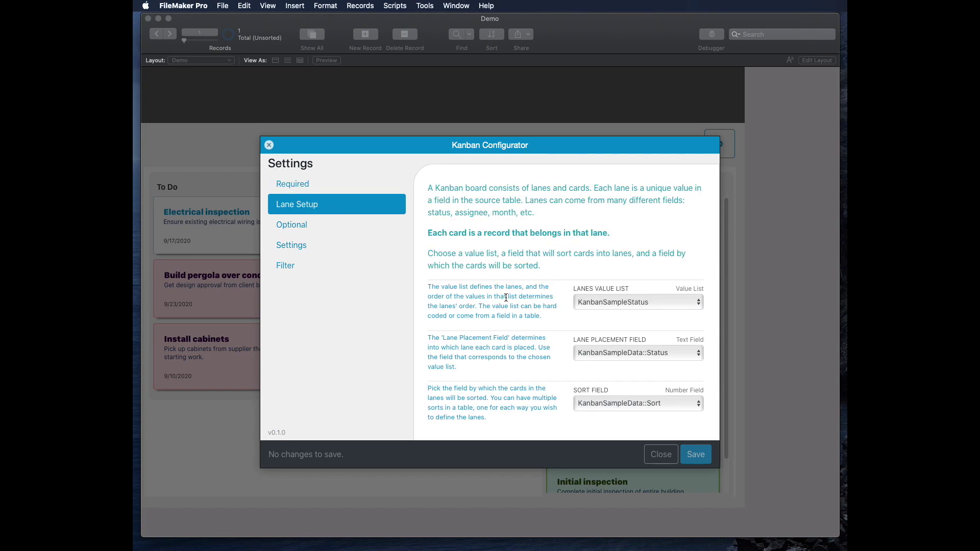
click(302, 226)
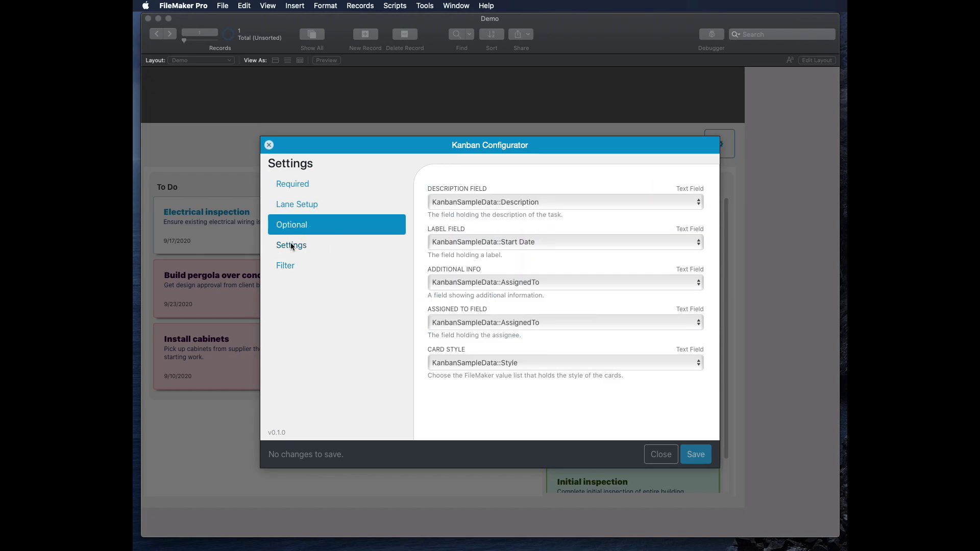
click(291, 246)
click(285, 266)
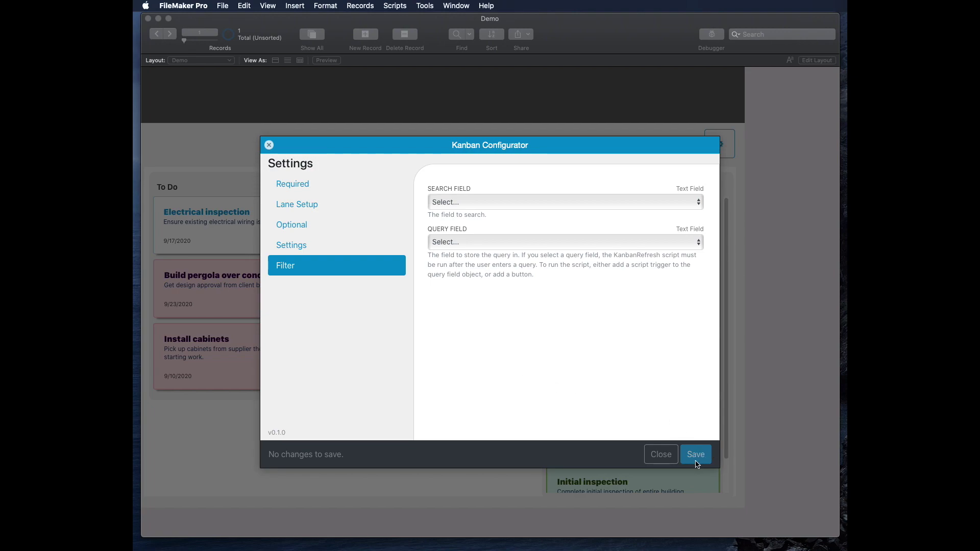
click(654, 454)
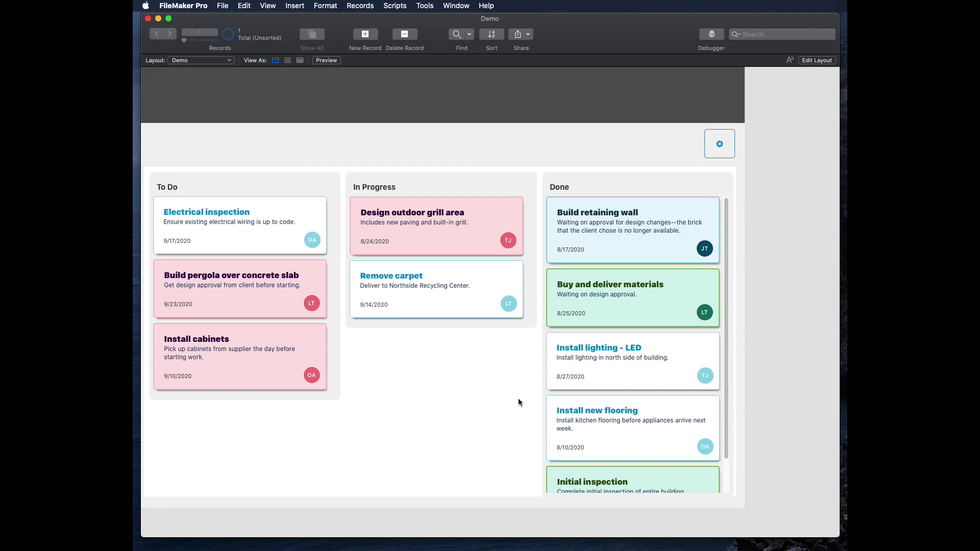
click(256, 339)
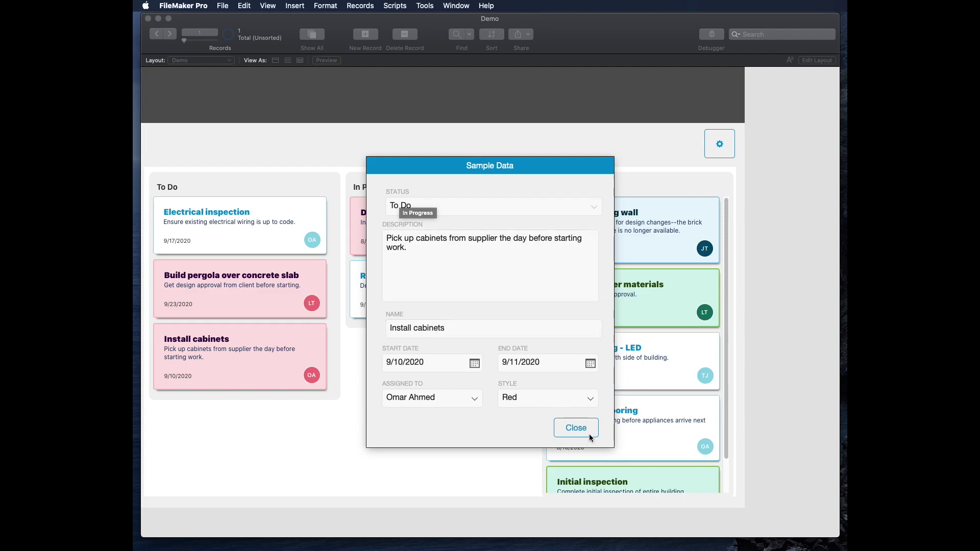
click(575, 428)
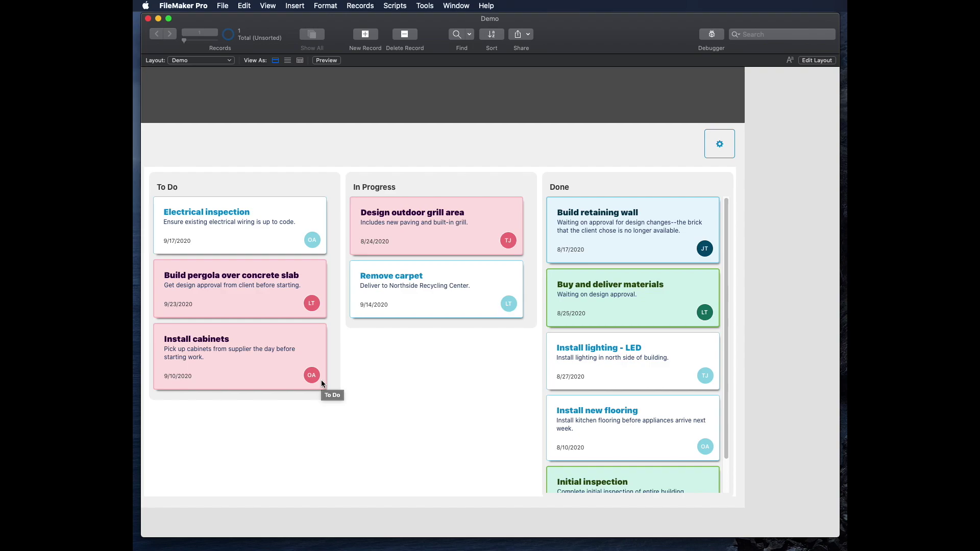
key(super+l)
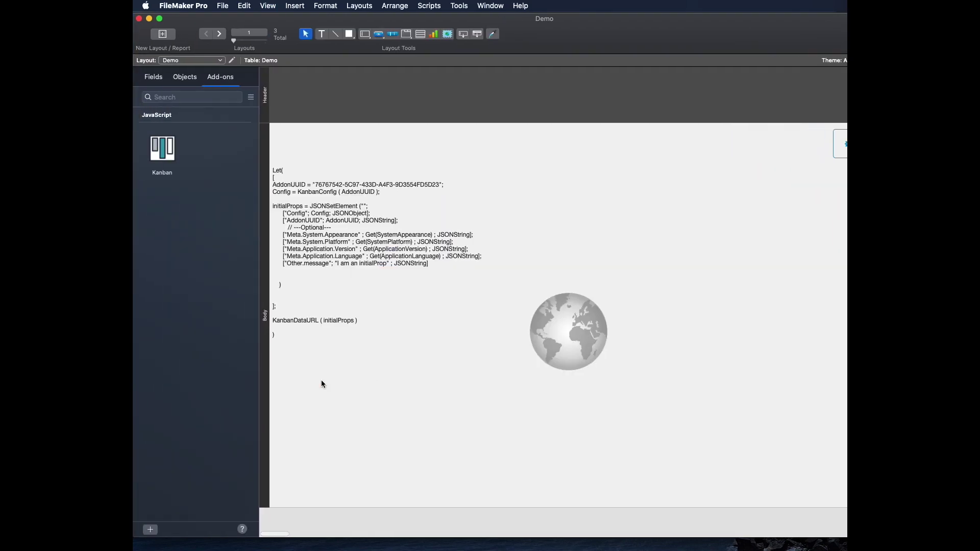
Inspect the Kanban web viewer's Let calculation returning KanbanDataURL ( initialProps ), leaving it unchanged
click(340, 219)
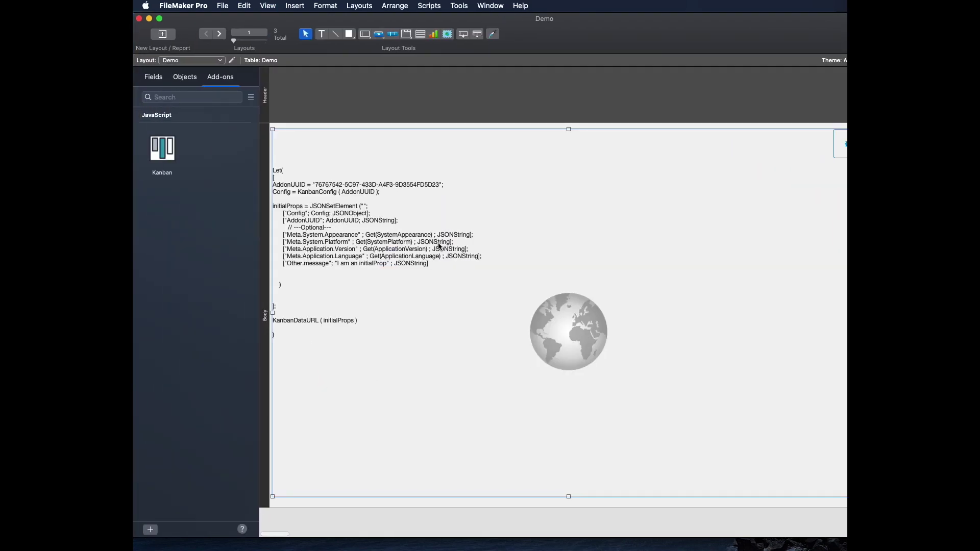
double_click(379, 249)
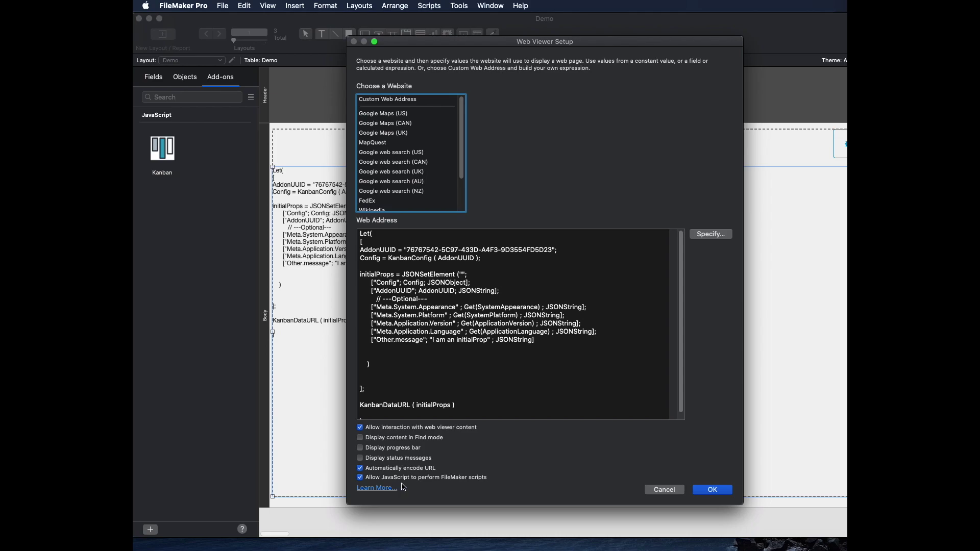
click(436, 362)
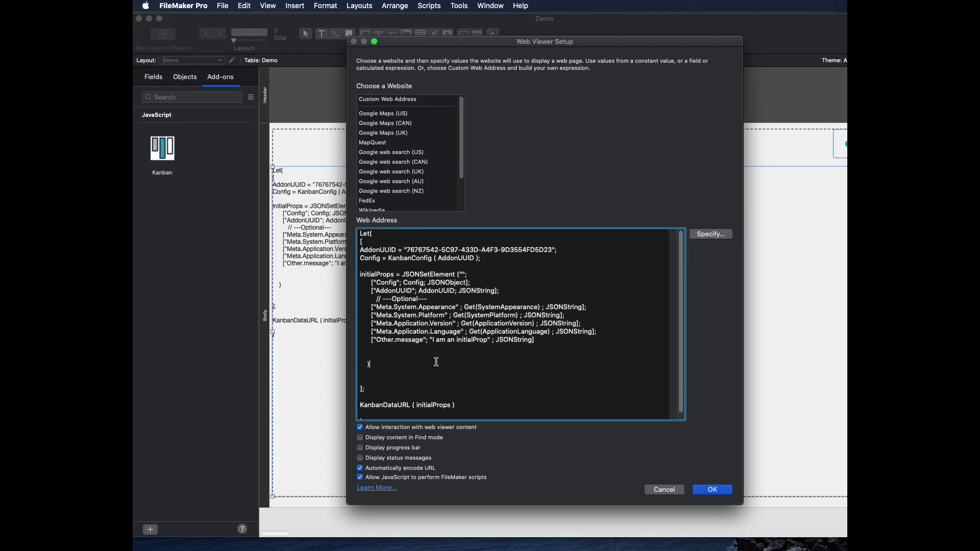
click(708, 233)
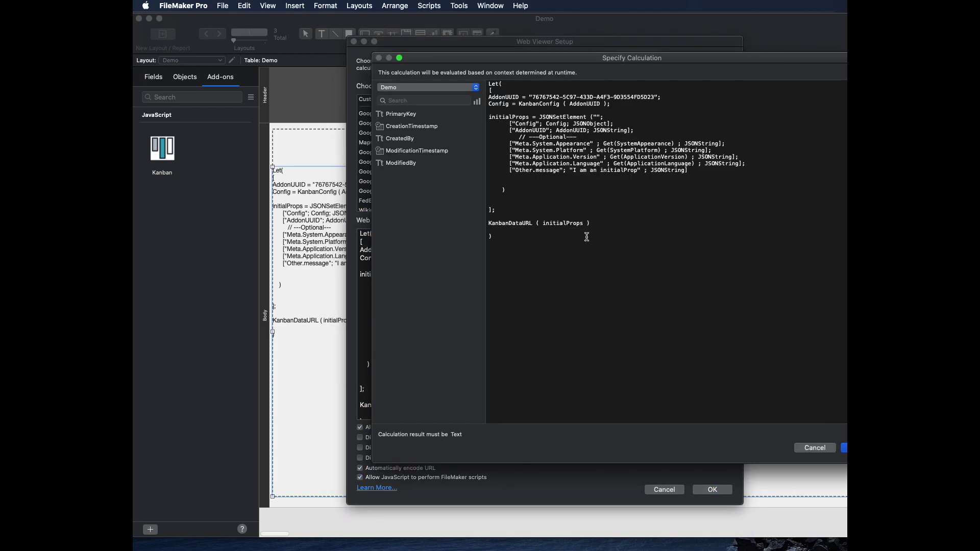
key(KP_Enter)
key(KP_Enter)
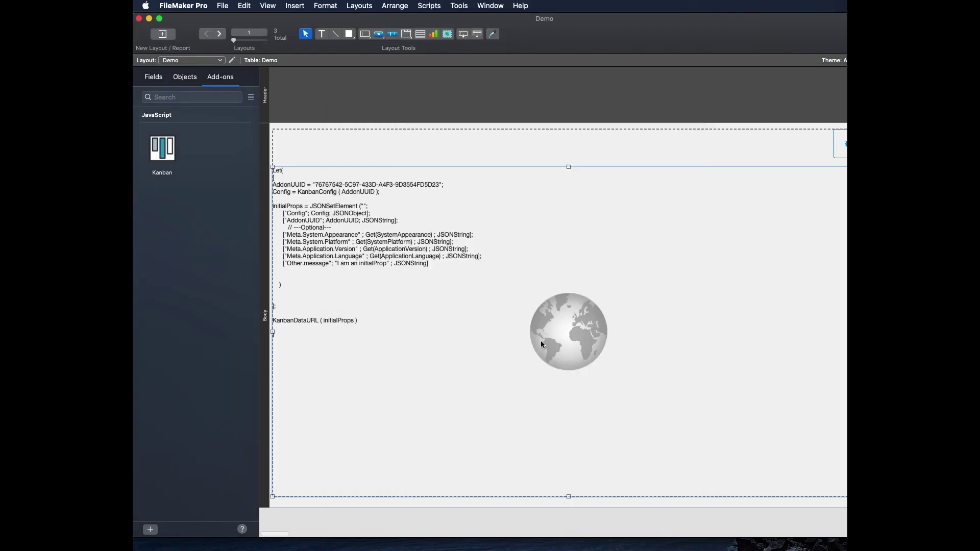